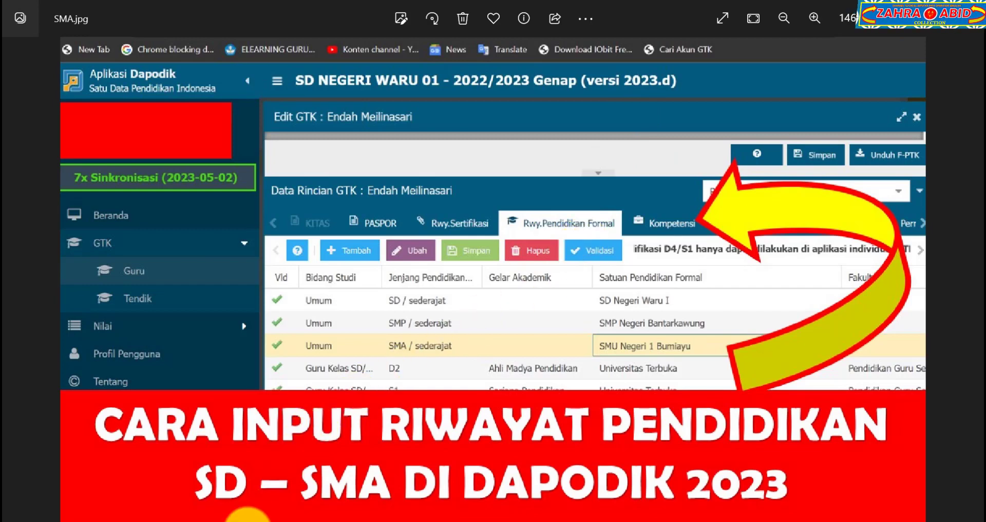
Switch to the Aplikasi Dapodik page in the browser and open its Pengaturan settings.
{"action": "left_click", "coordinate": [260, 516]}
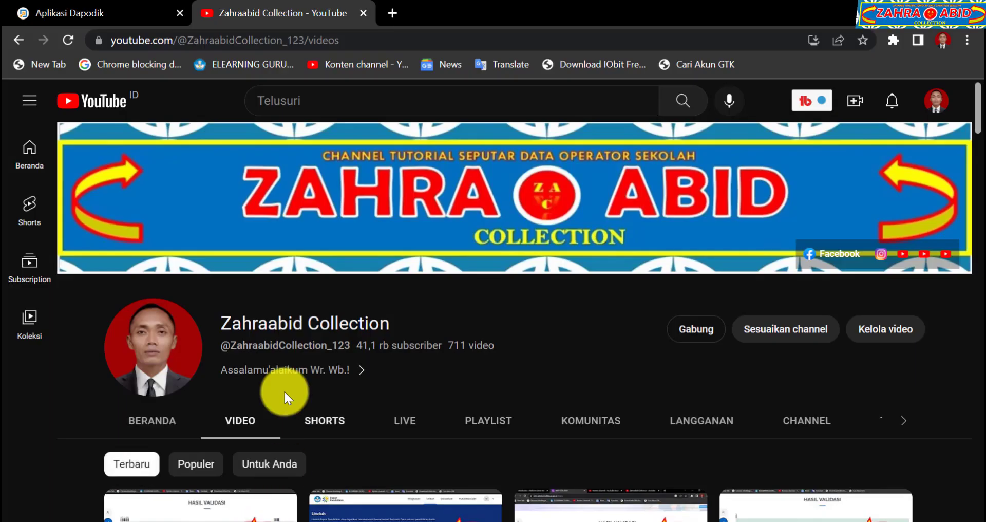
{"action": "left_click", "coordinate": [116, 16]}
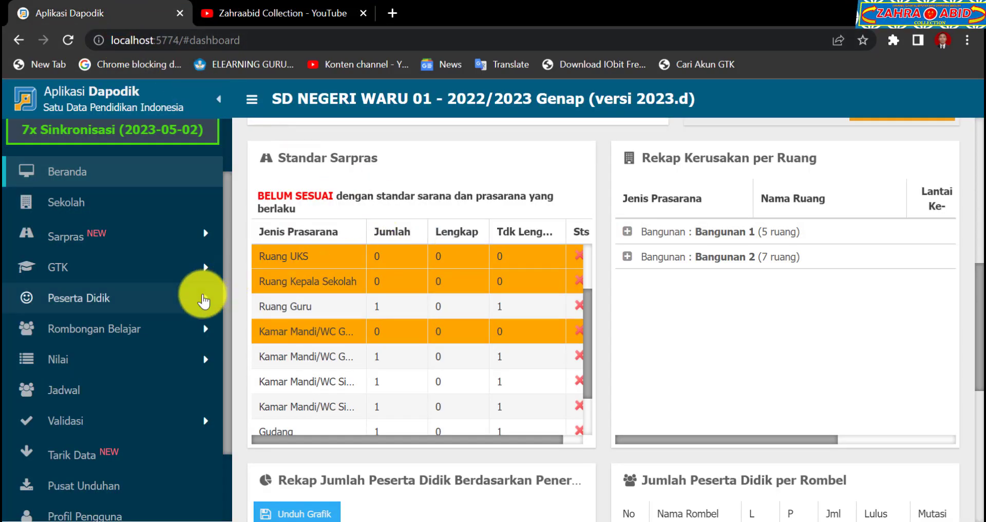
{"action": "scroll", "coordinate": [204, 300], "scroll_direction": "down", "scroll_amount": 3}
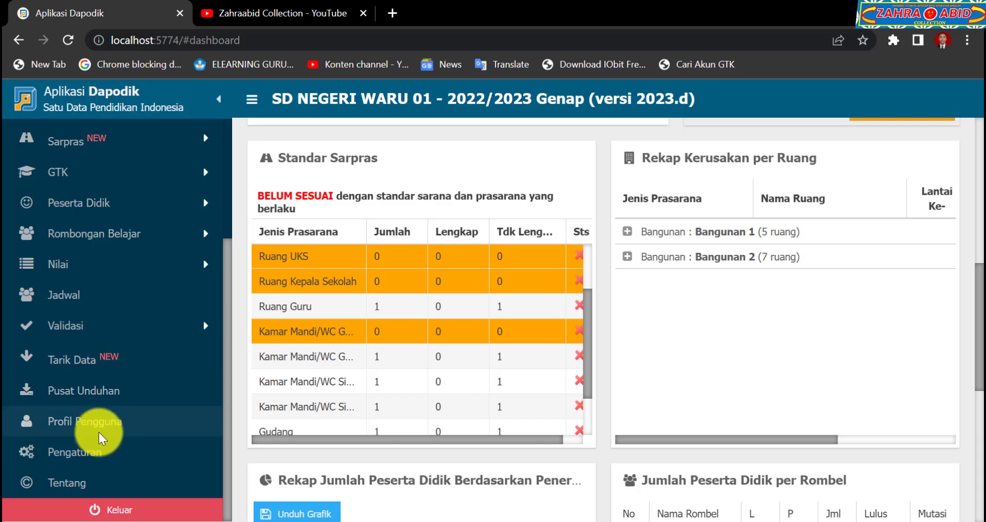
{"action": "left_click", "coordinate": [113, 451]}
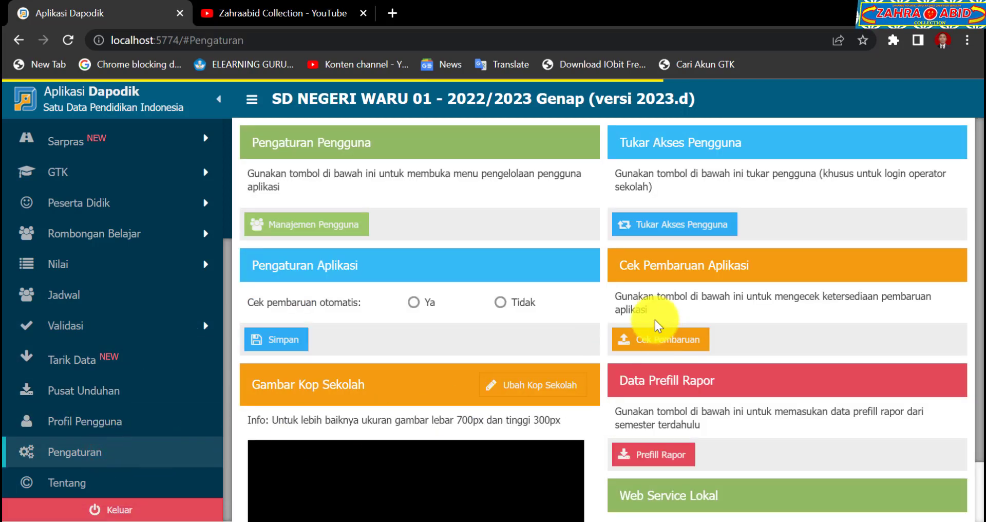
Swap the user access from the school operator to the teacher's account and confirm the switch.
{"action": "left_click", "coordinate": [713, 224]}
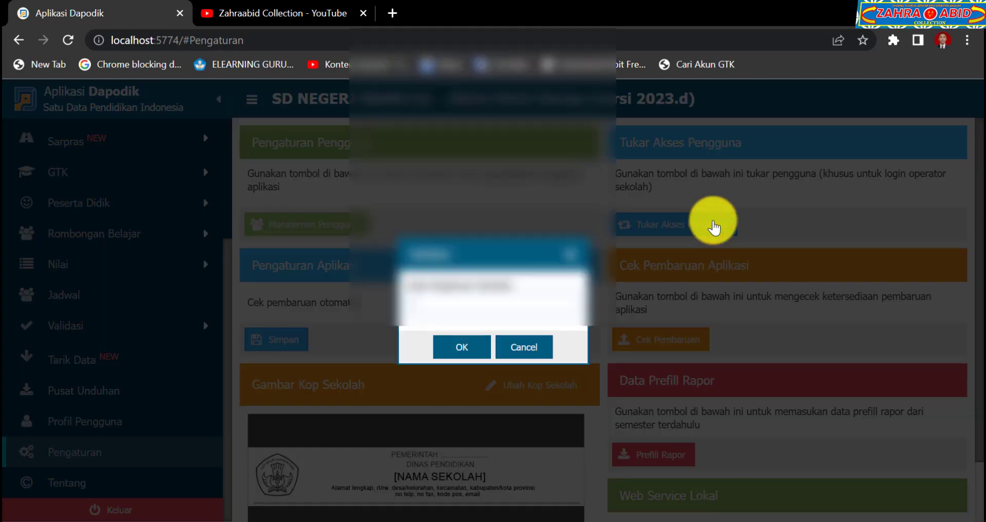
{"action": "left_click", "coordinate": [479, 348]}
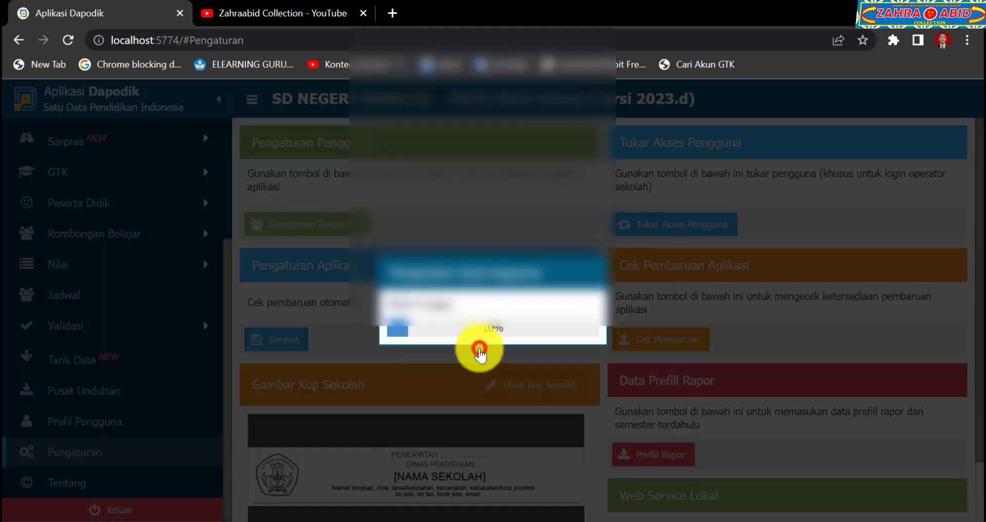
{"action": "left_click", "coordinate": [623, 311]}
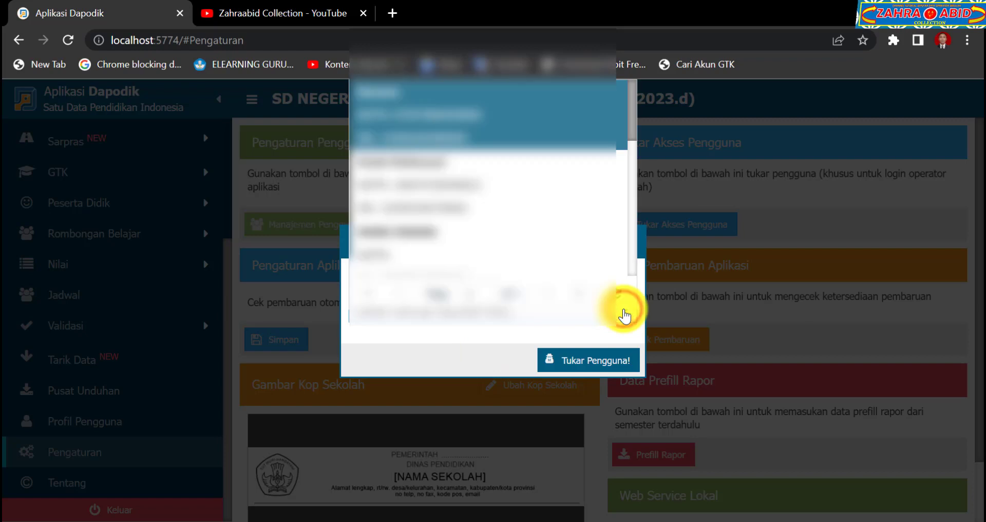
{"action": "left_click", "coordinate": [587, 205]}
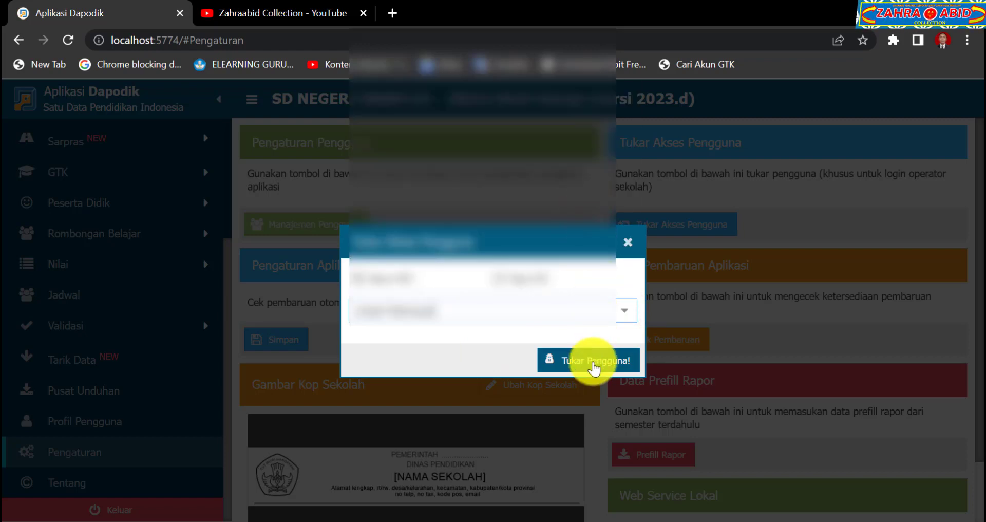
{"action": "left_click", "coordinate": [593, 366]}
{"action": "left_click", "coordinate": [515, 340]}
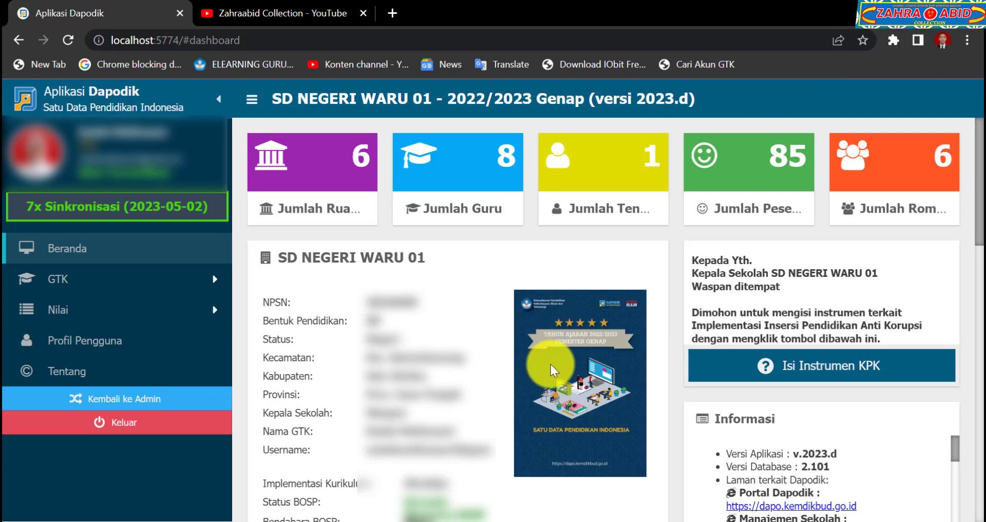
Open the teacher's GTK record for editing and show its formal education history in an enlarged detail area.
{"action": "left_click", "coordinate": [174, 279]}
{"action": "left_click", "coordinate": [162, 310]}
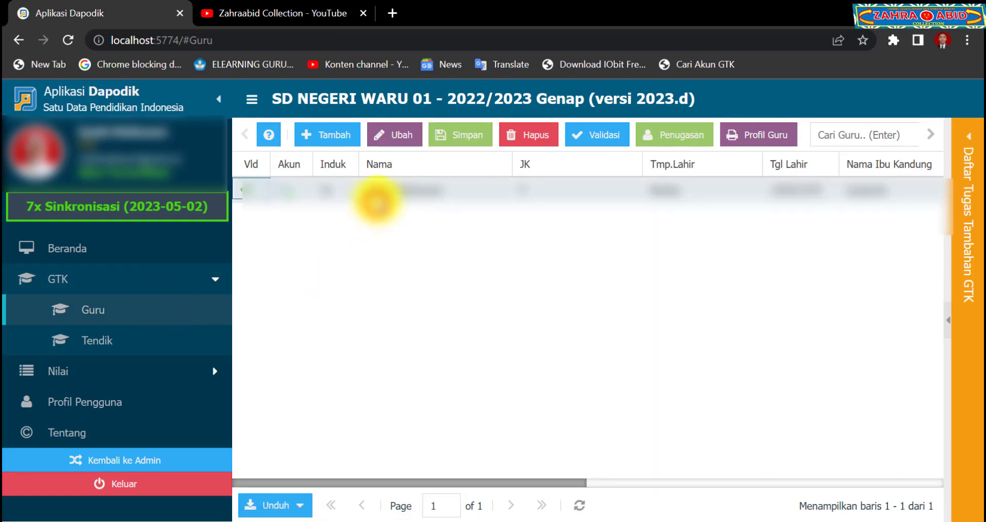
{"action": "left_click", "coordinate": [377, 202]}
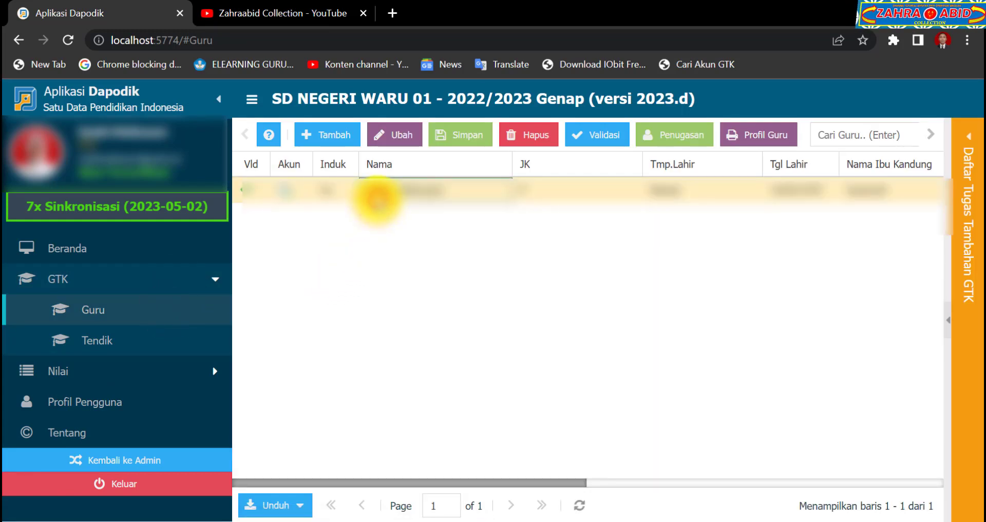
{"action": "left_click", "coordinate": [394, 135]}
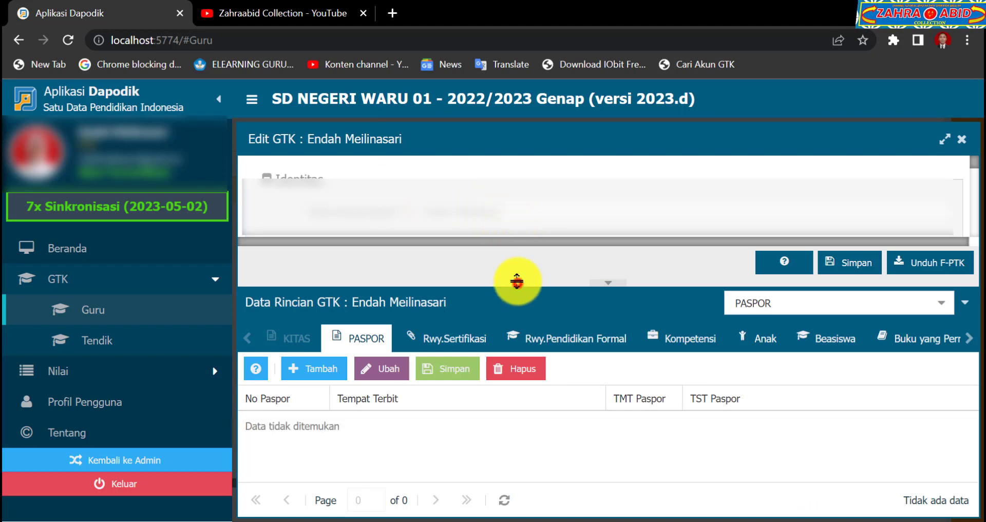
{"action": "left_click_drag", "start_coordinate": [516, 281], "coordinate": [520, 221]}
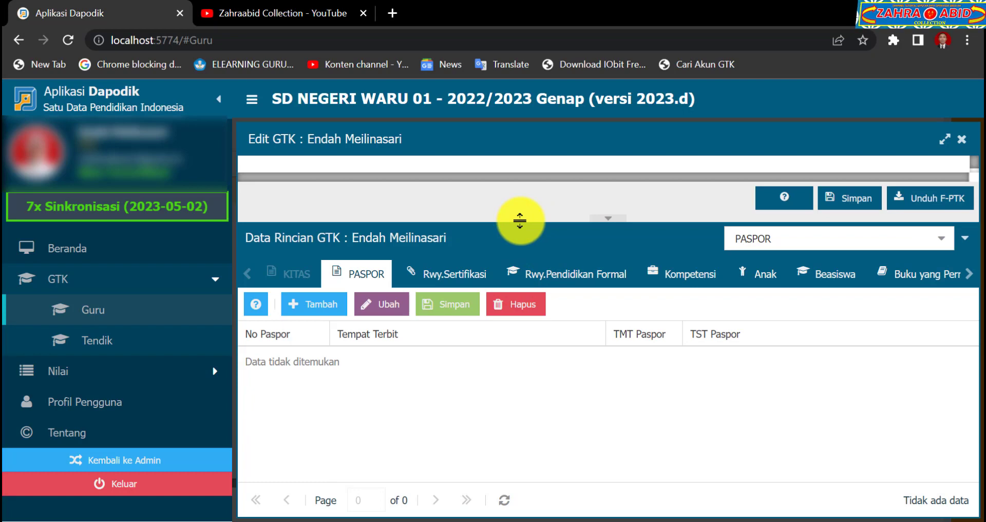
{"action": "left_click", "coordinate": [565, 284]}
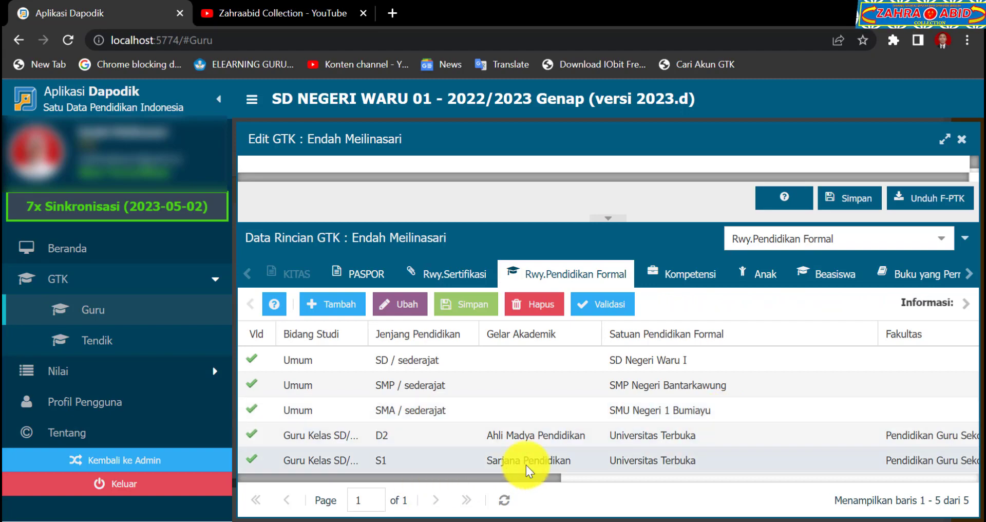
Look through the YouTube channel's video list and return to Aplikasi Dapodik.
{"action": "left_click", "coordinate": [264, 13]}
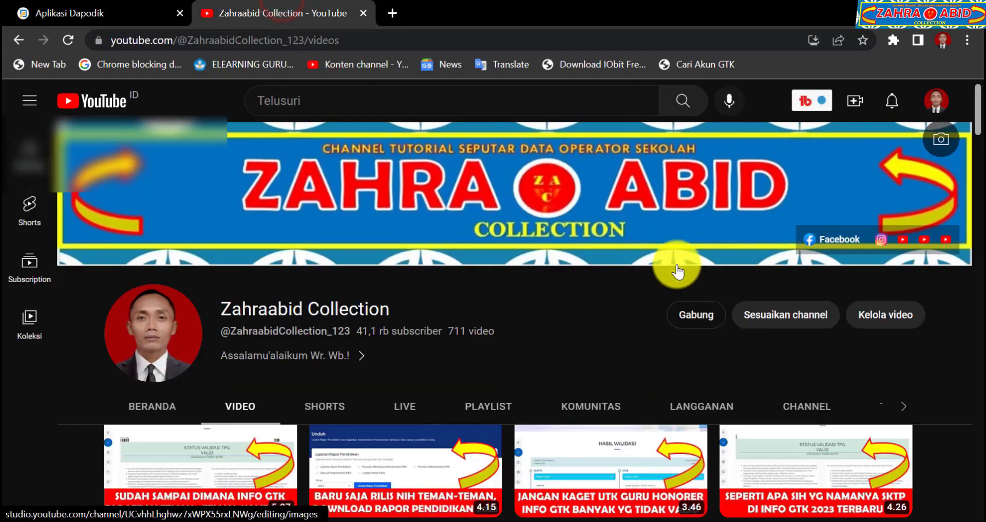
{"action": "scroll", "coordinate": [676, 271], "scroll_direction": "down", "scroll_amount": 5}
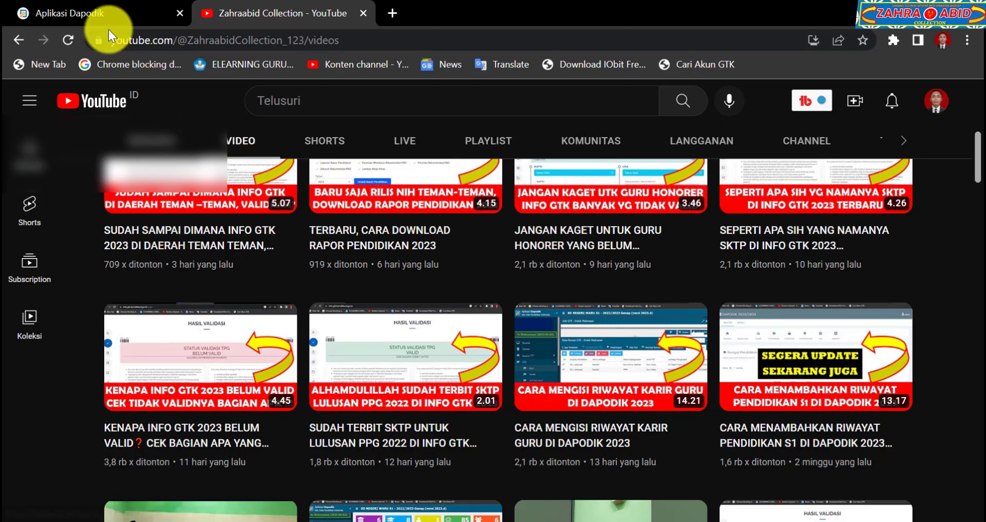
{"action": "left_click", "coordinate": [109, 10]}
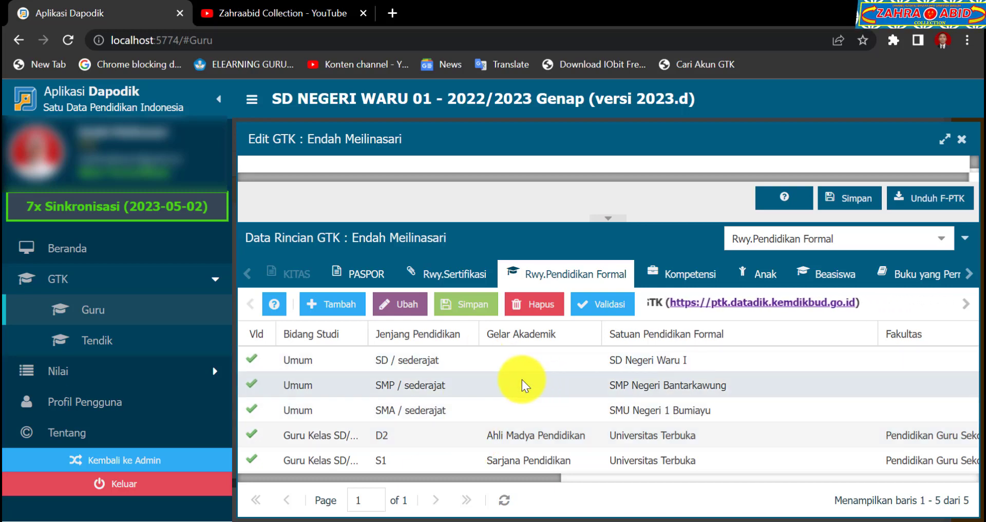
Read the help guide for the formal education history table, including the Bidang Studi rule, and close it.
{"action": "left_click", "coordinate": [275, 305]}
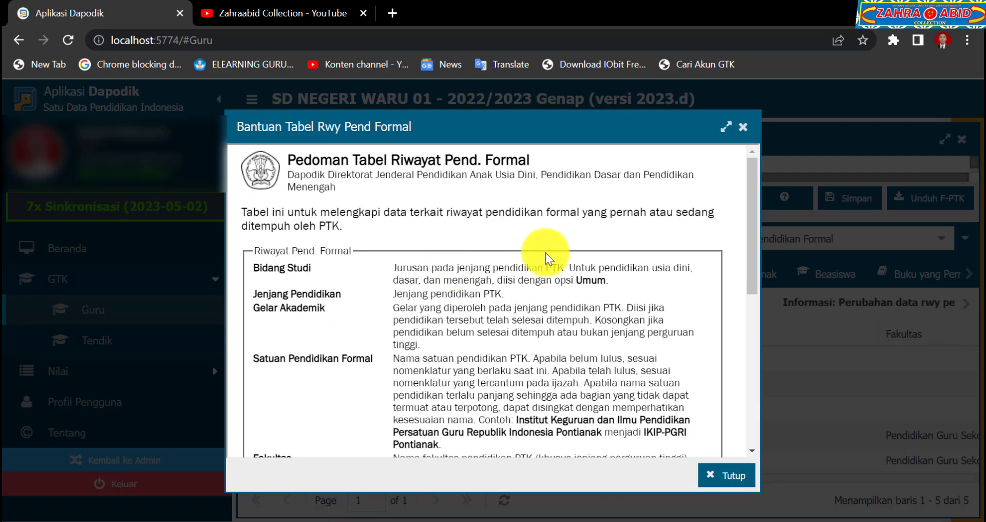
{"action": "scroll", "coordinate": [545, 253], "scroll_direction": "down", "scroll_amount": 5}
{"action": "scroll", "coordinate": [568, 260], "scroll_direction": "up", "scroll_amount": 3}
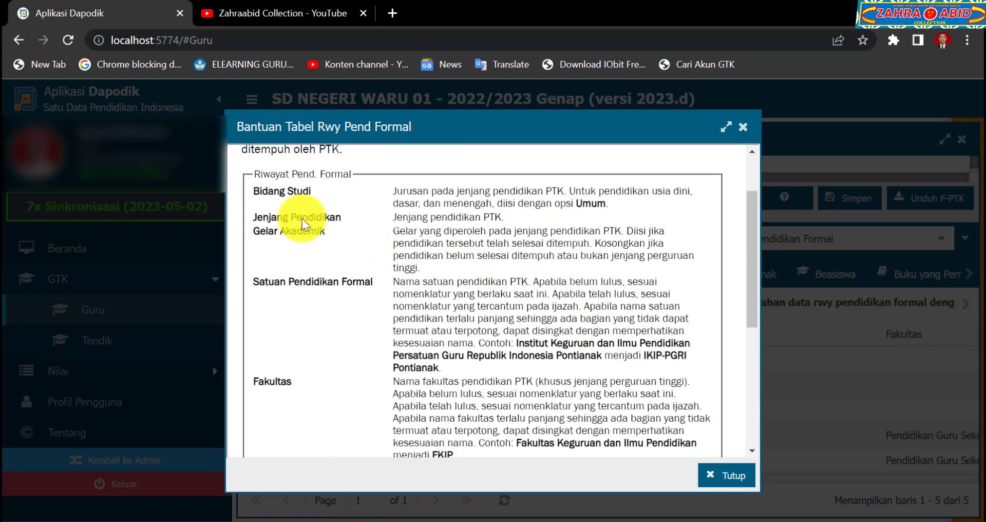
{"action": "double_click", "coordinate": [591, 207]}
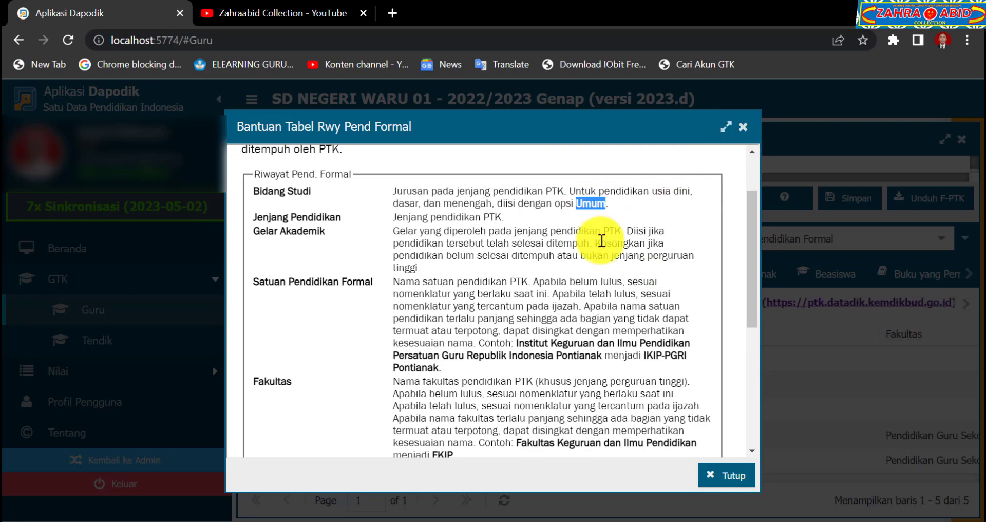
{"action": "scroll", "coordinate": [599, 187], "scroll_direction": "down", "scroll_amount": 5}
{"action": "scroll", "coordinate": [668, 187], "scroll_direction": "up", "scroll_amount": 2}
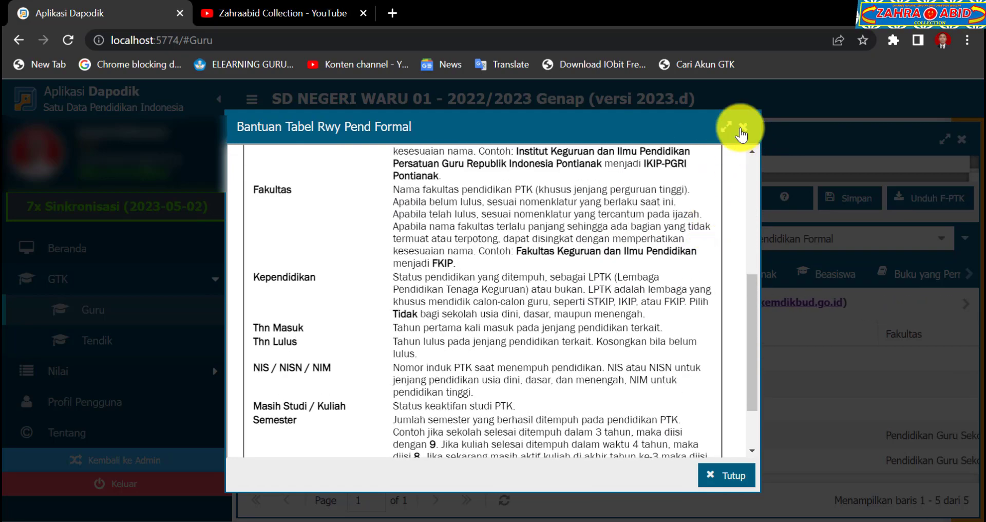
{"action": "left_click", "coordinate": [743, 127]}
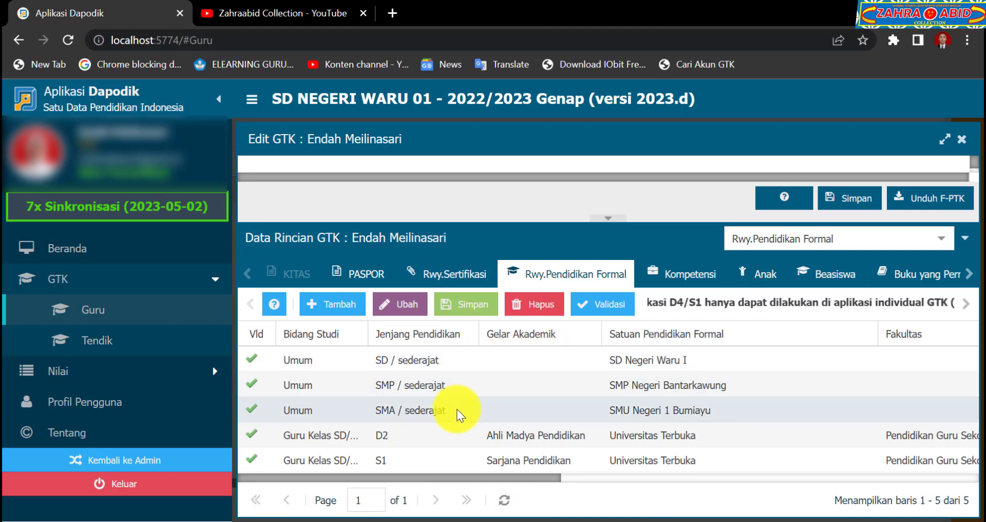
Add a new formal education history row with Umum as its Bidang Studi.
{"action": "left_click", "coordinate": [349, 314]}
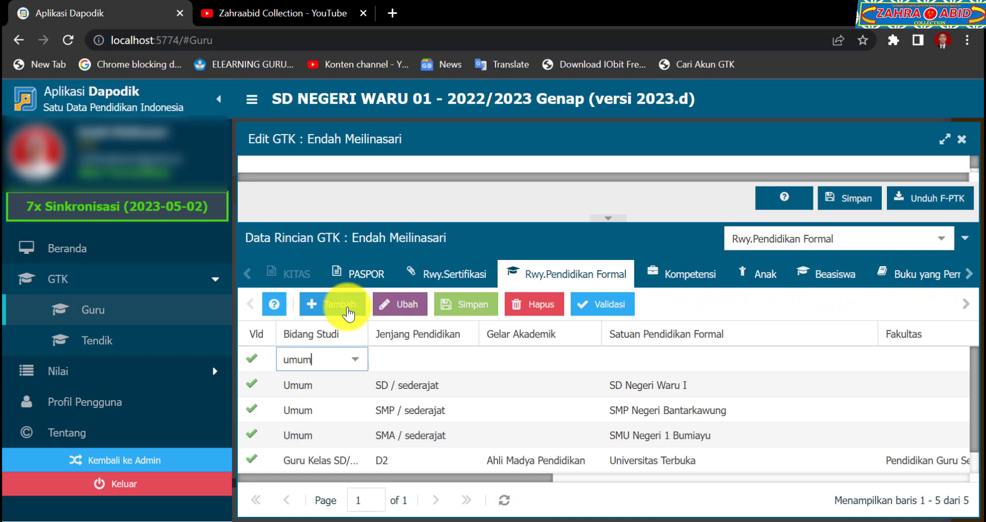
{"action": "left_click_drag", "start_coordinate": [365, 121], "coordinate": [364, 307]}
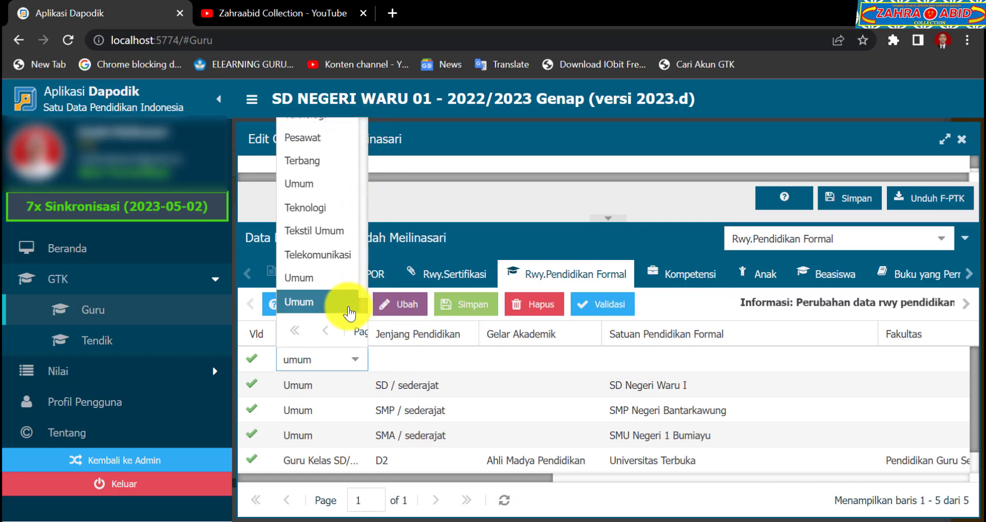
{"action": "left_click", "coordinate": [349, 308]}
Set the new row's Jenjang Pendidikan to SD / sederajat and leave Gelar Akademik empty.
{"action": "left_click", "coordinate": [418, 362]}
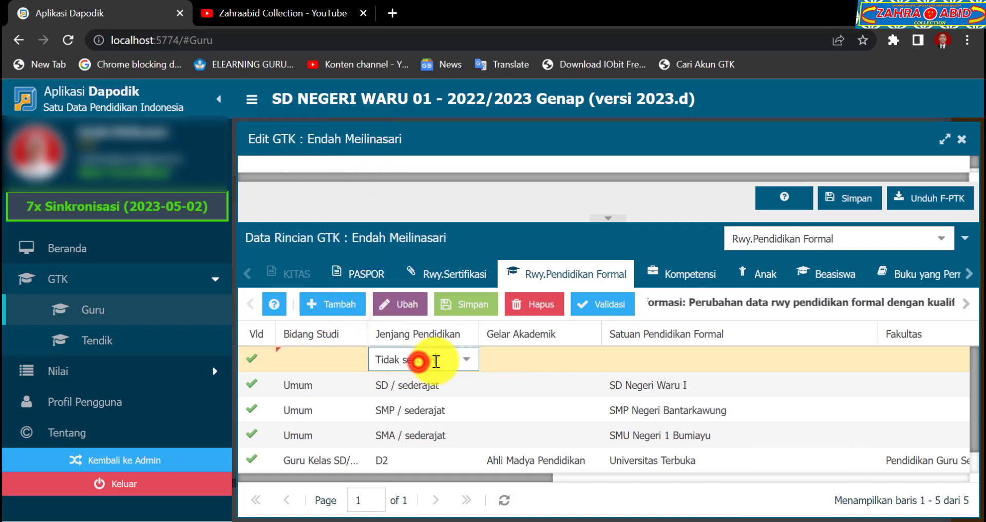
{"action": "left_click", "coordinate": [467, 361]}
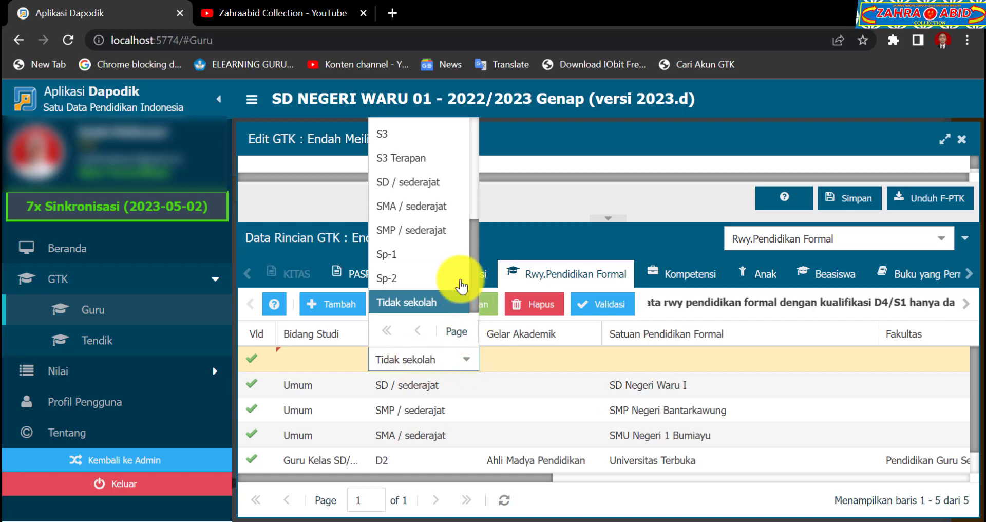
{"action": "left_click", "coordinate": [441, 189]}
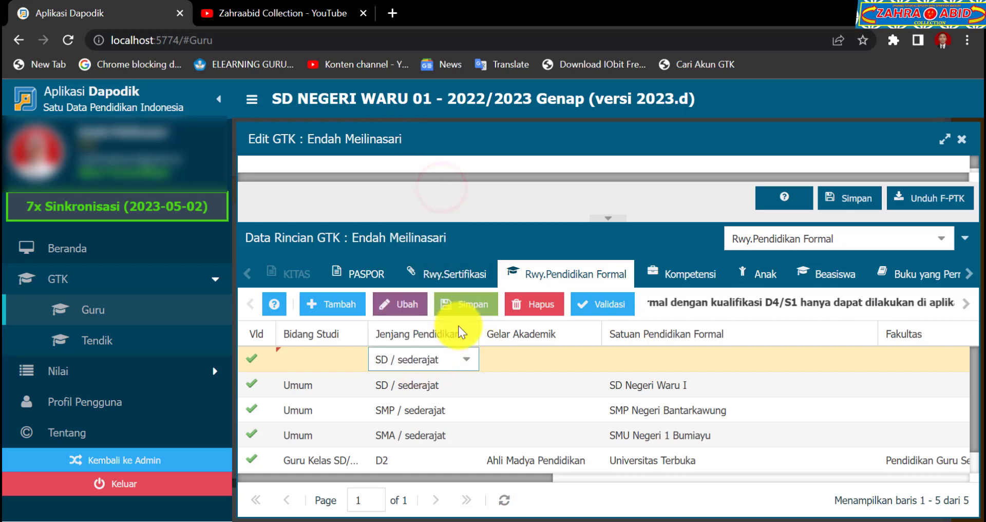
{"action": "left_click", "coordinate": [471, 363]}
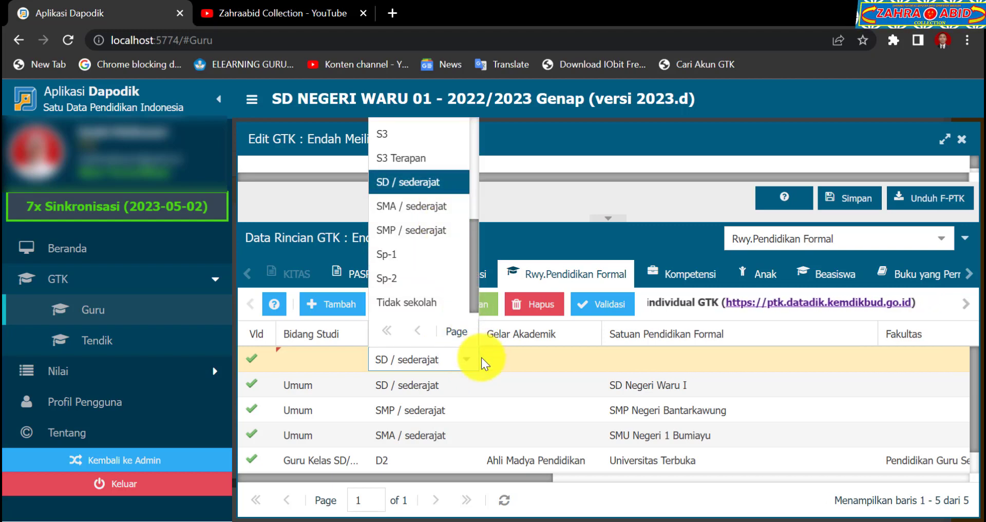
{"action": "left_click", "coordinate": [519, 359]}
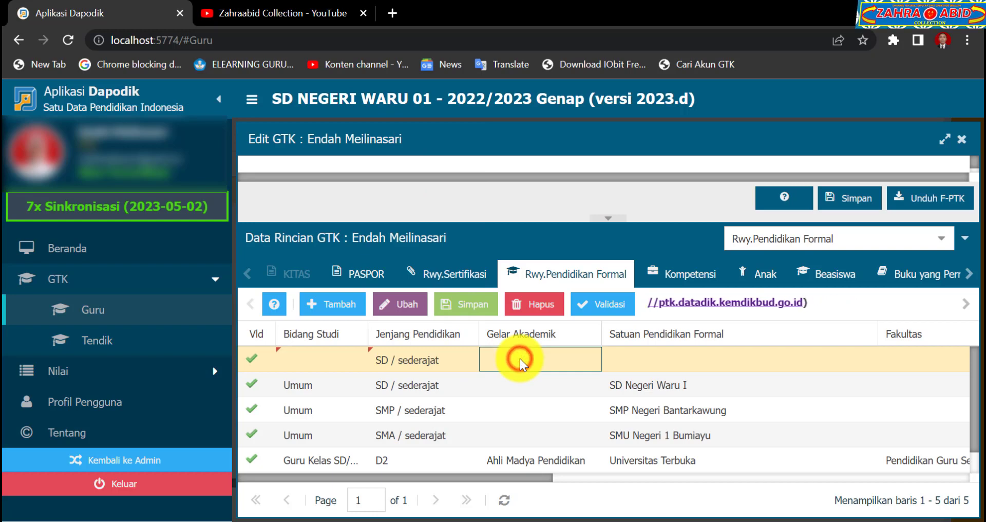
Enter SD Negeri as the new row's Satuan Pendidikan Formal, leave Fakultas empty and choose Tidak for Kependidikan.
{"action": "left_click_drag", "start_coordinate": [534, 478], "coordinate": [613, 476]}
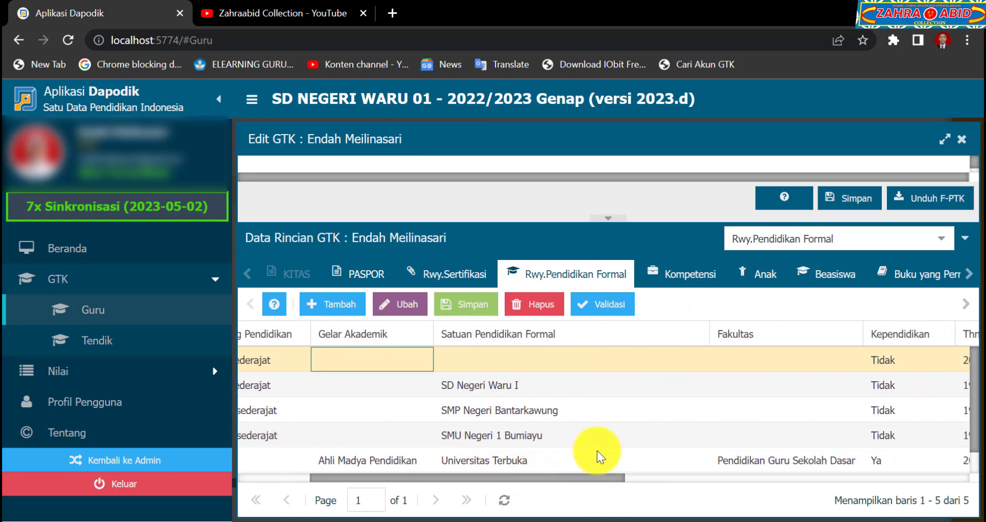
{"action": "left_click", "coordinate": [575, 361]}
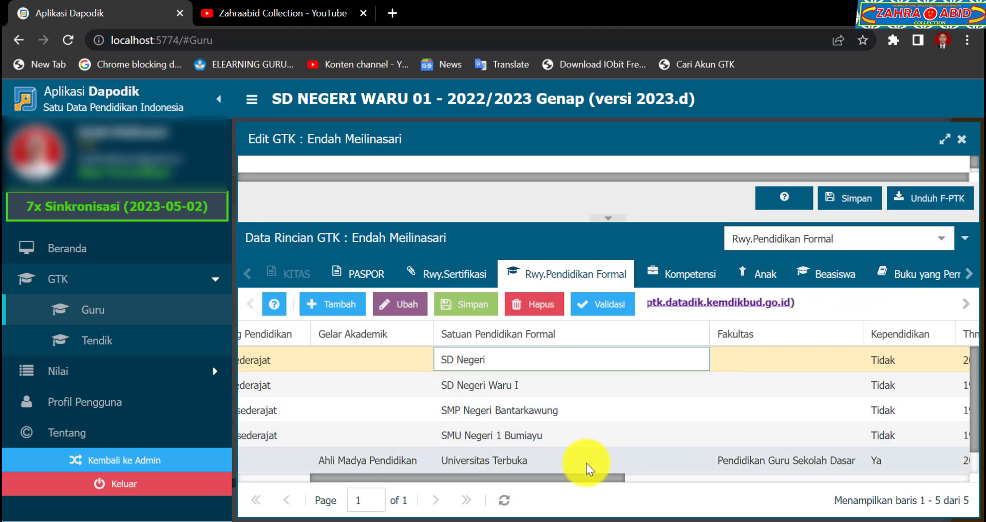
{"action": "left_click_drag", "start_coordinate": [581, 477], "coordinate": [729, 463]}
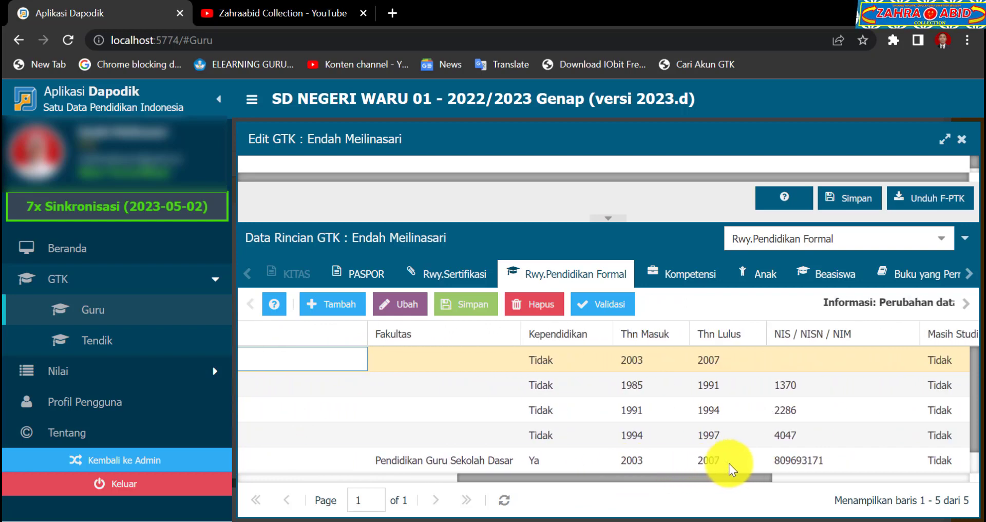
{"action": "left_click", "coordinate": [588, 359]}
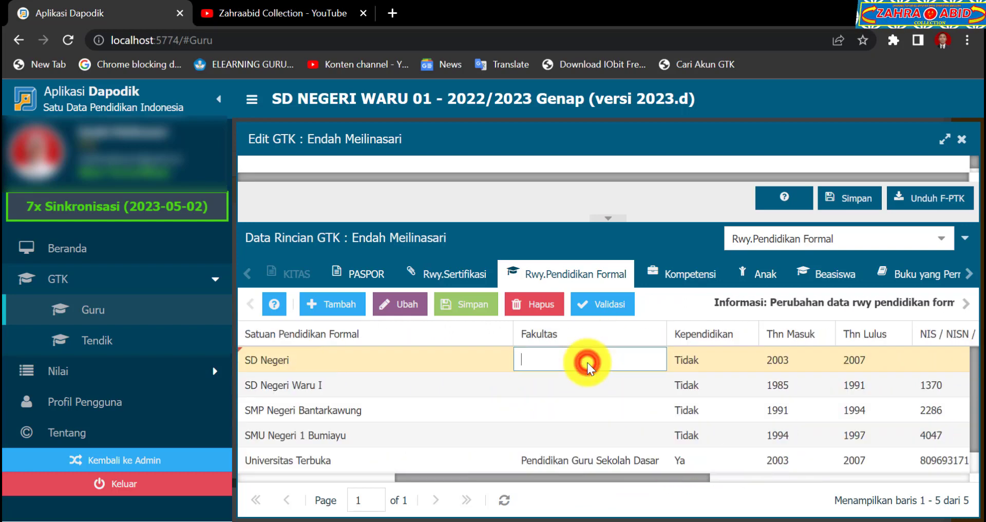
{"action": "left_click", "coordinate": [713, 365]}
{"action": "left_click", "coordinate": [746, 366]}
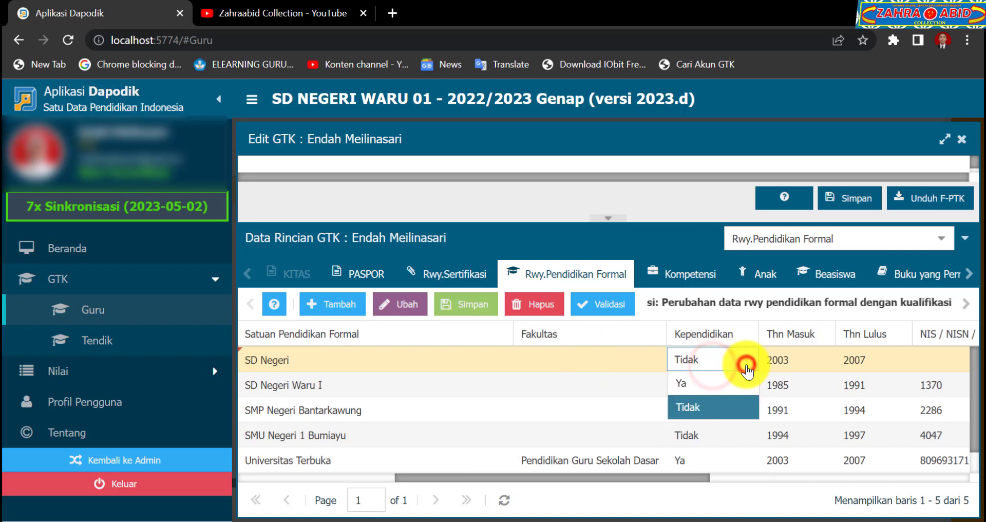
{"action": "left_click", "coordinate": [741, 411]}
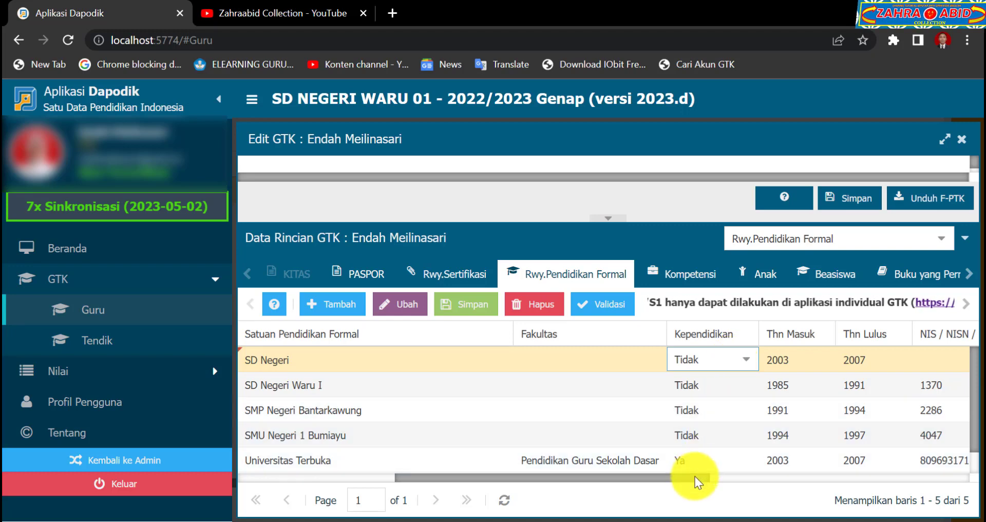
Keep 2003 as the new row's Thn Masuk and set its Thn Lulus to 2009.
{"action": "left_click_drag", "start_coordinate": [695, 477], "coordinate": [830, 472]}
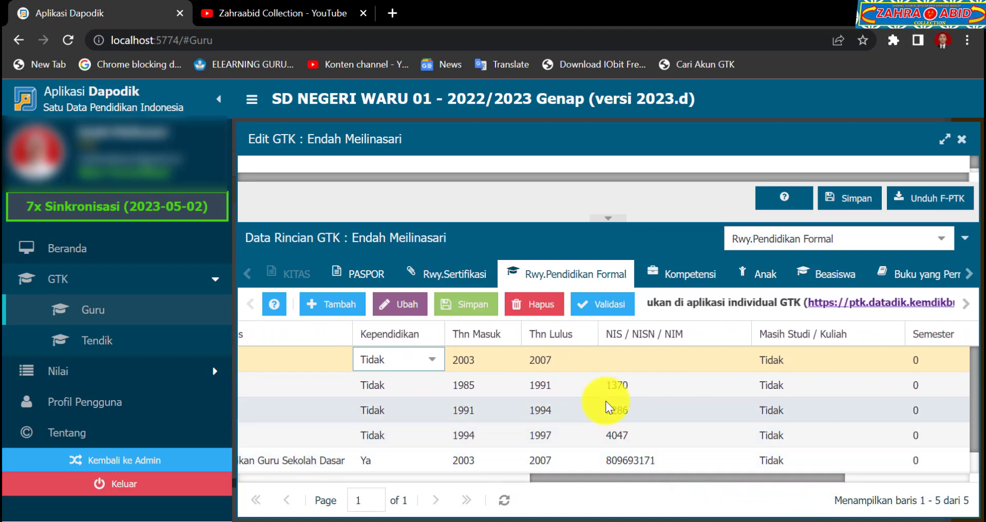
{"action": "scroll", "coordinate": [493, 361], "scroll_direction": "down", "scroll_amount": 1}
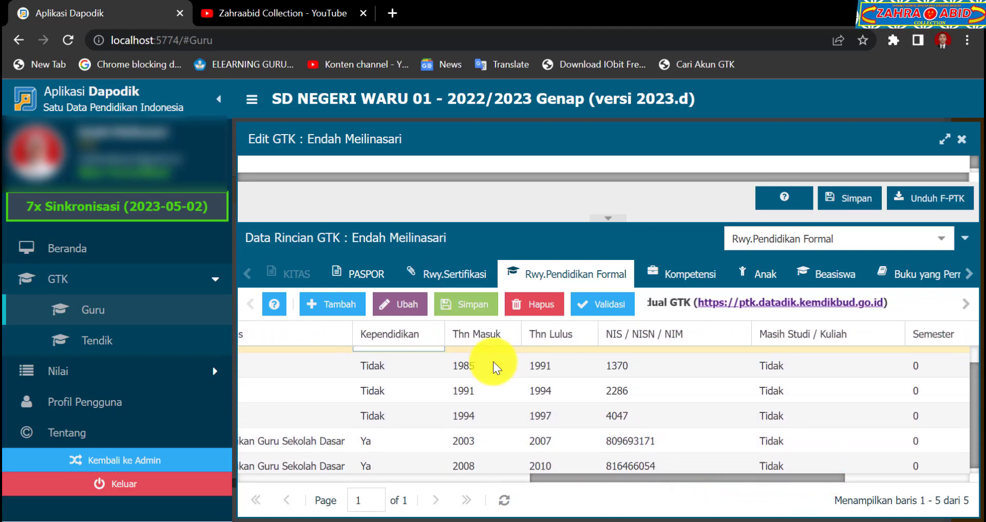
{"action": "scroll", "coordinate": [493, 361], "scroll_direction": "up", "scroll_amount": 1}
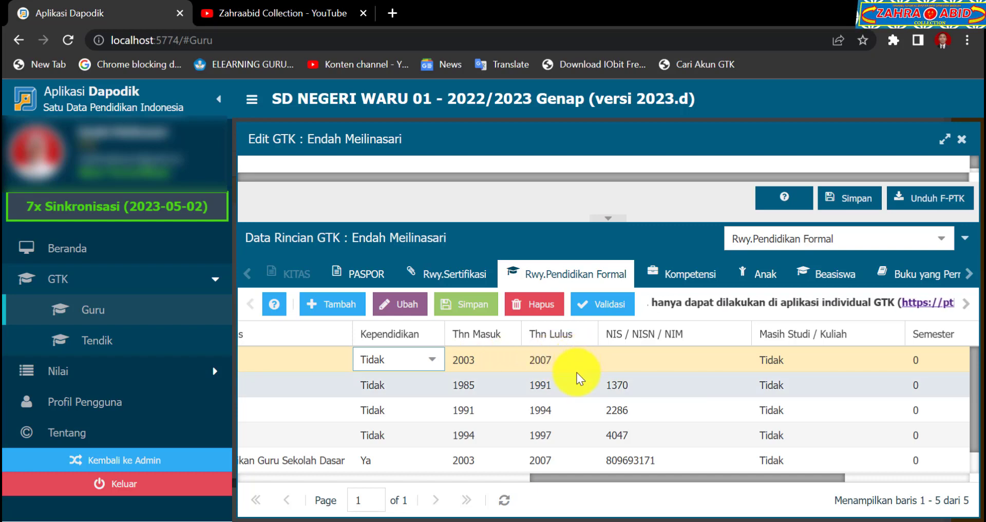
{"action": "scroll", "coordinate": [576, 372], "scroll_direction": "down", "scroll_amount": 2}
{"action": "scroll", "coordinate": [576, 372], "scroll_direction": "left", "scroll_amount": 1}
{"action": "scroll", "coordinate": [545, 458], "scroll_direction": "up", "scroll_amount": 2}
{"action": "scroll", "coordinate": [545, 458], "scroll_direction": "right", "scroll_amount": 1}
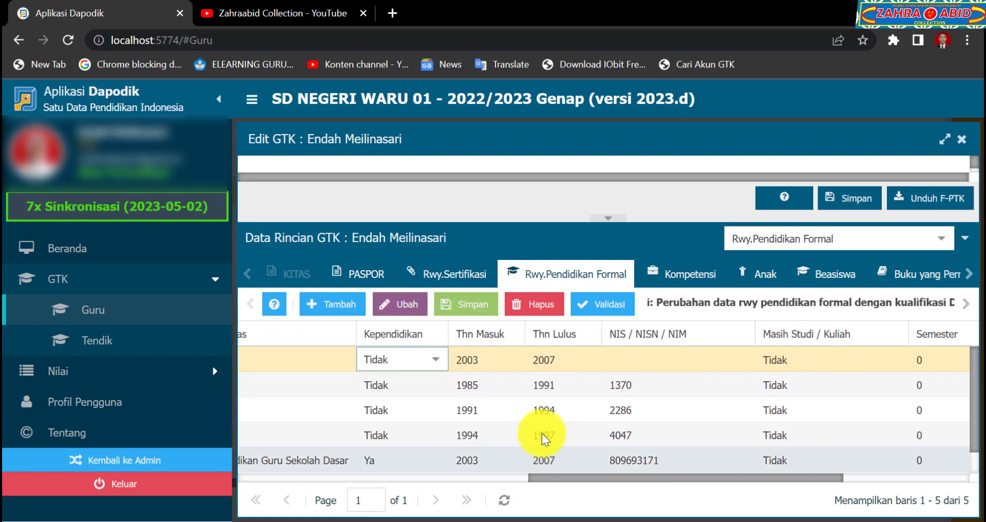
{"action": "left_click", "coordinate": [504, 358]}
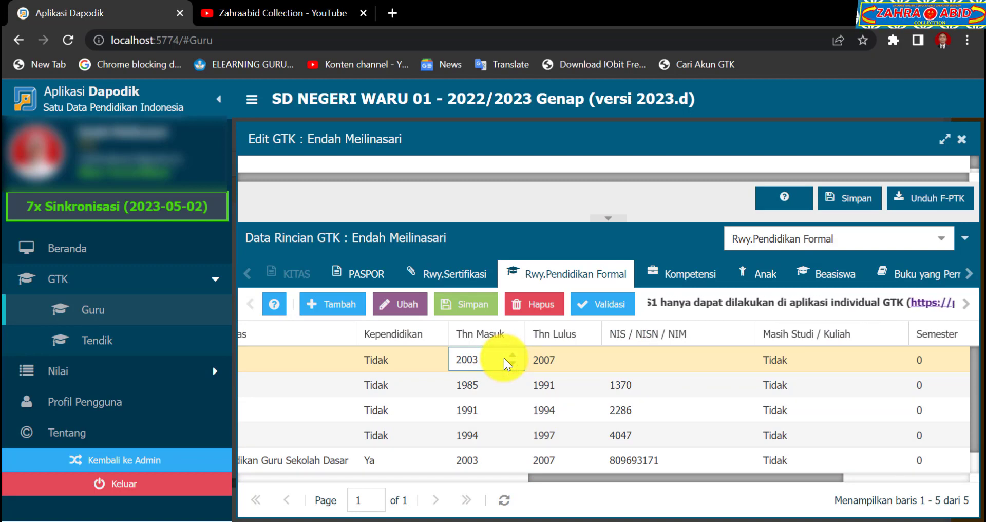
{"action": "left_click", "coordinate": [565, 360]}
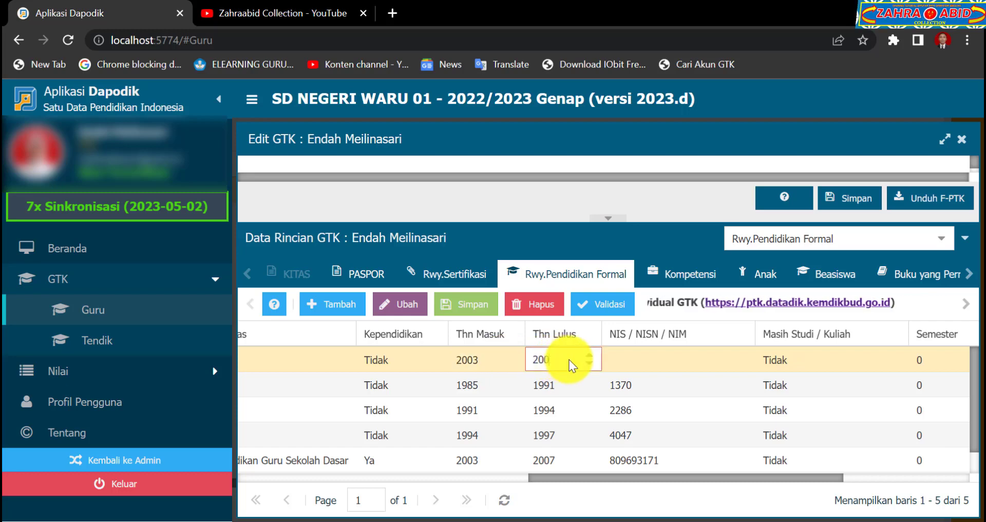
{"action": "key", "text": "BackSpace"}
{"action": "key", "text": "BackSpace"}
{"action": "type", "text": "1"}
{"action": "key", "text": "BackSpace"}
{"action": "type", "text": "0"}
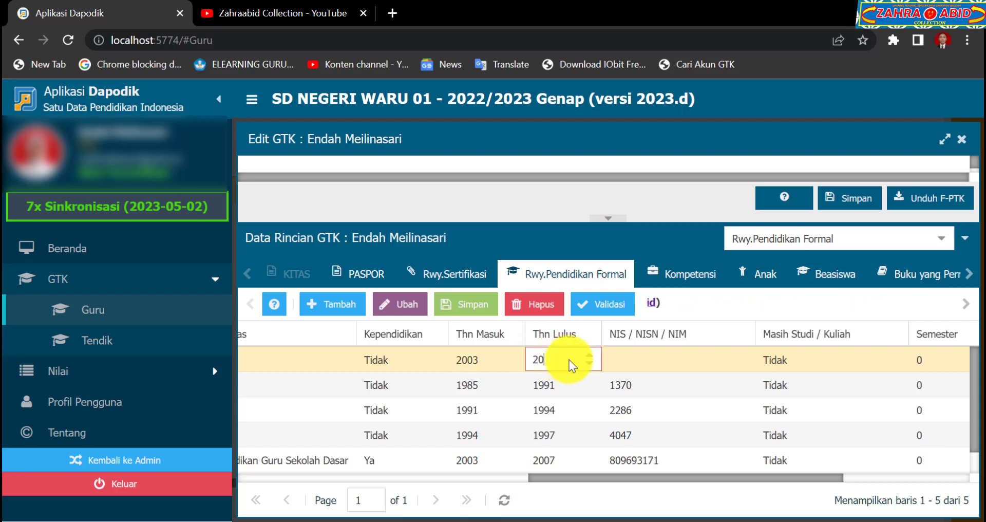
Leave the new row's NIS / NISN / NIM empty and choose Tidak for Masih Studi / Kuliah.
{"action": "left_click", "coordinate": [648, 364]}
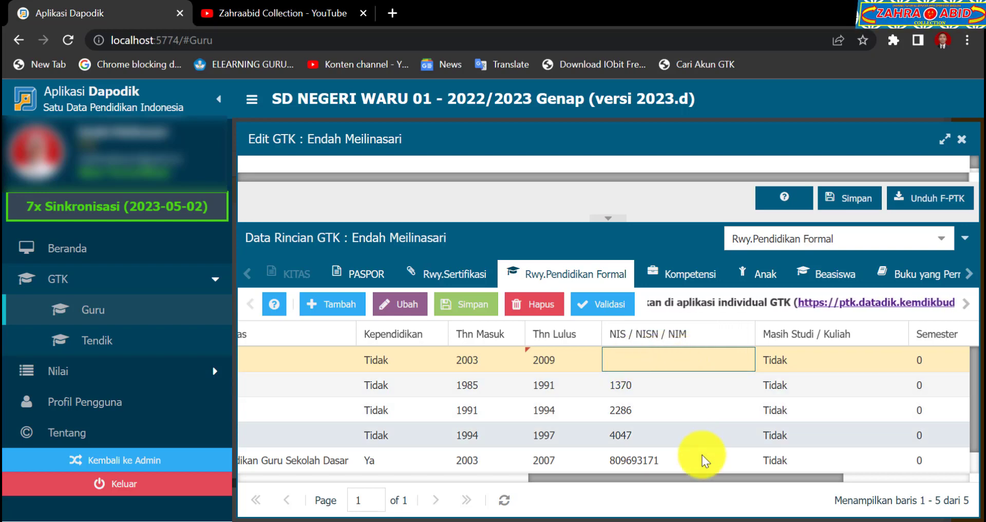
{"action": "left_click_drag", "start_coordinate": [707, 477], "coordinate": [788, 477]}
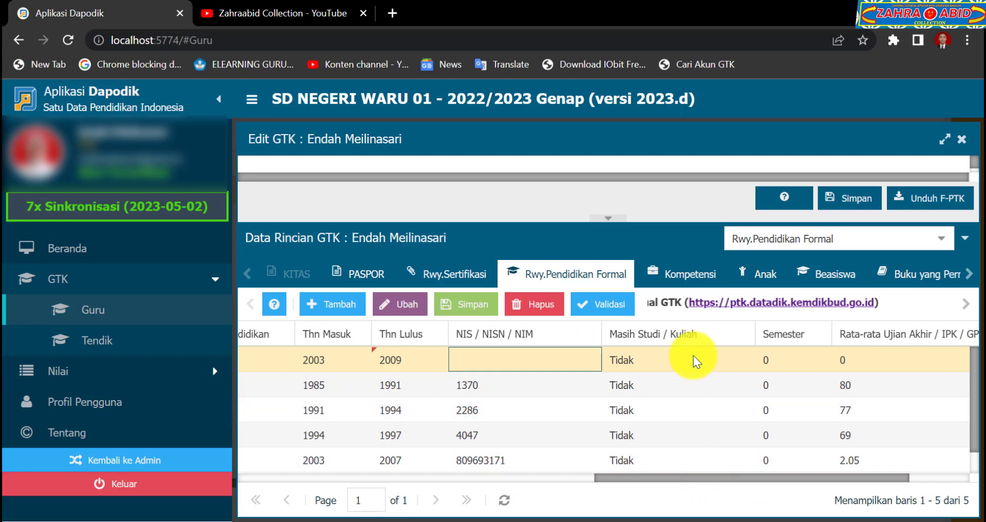
{"action": "left_click", "coordinate": [663, 365]}
{"action": "left_click", "coordinate": [741, 365]}
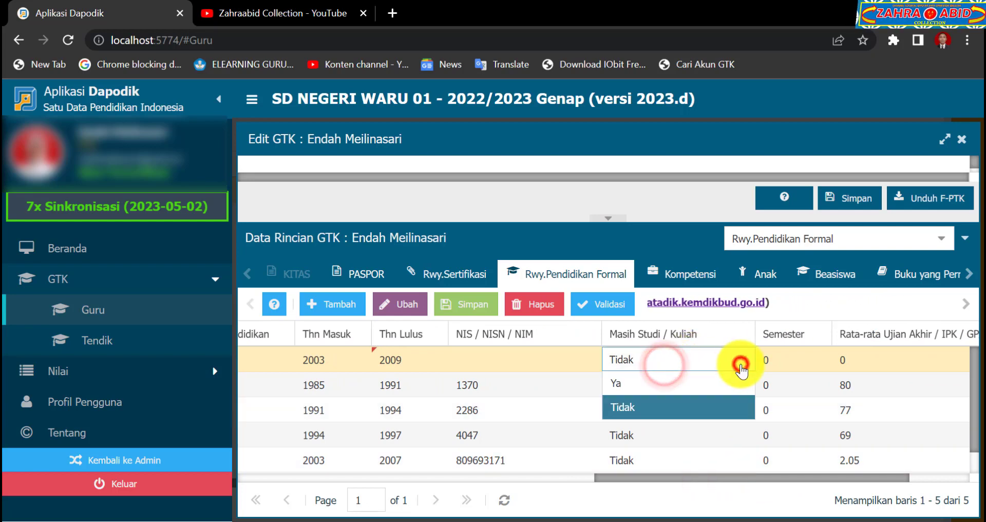
{"action": "left_click", "coordinate": [723, 406]}
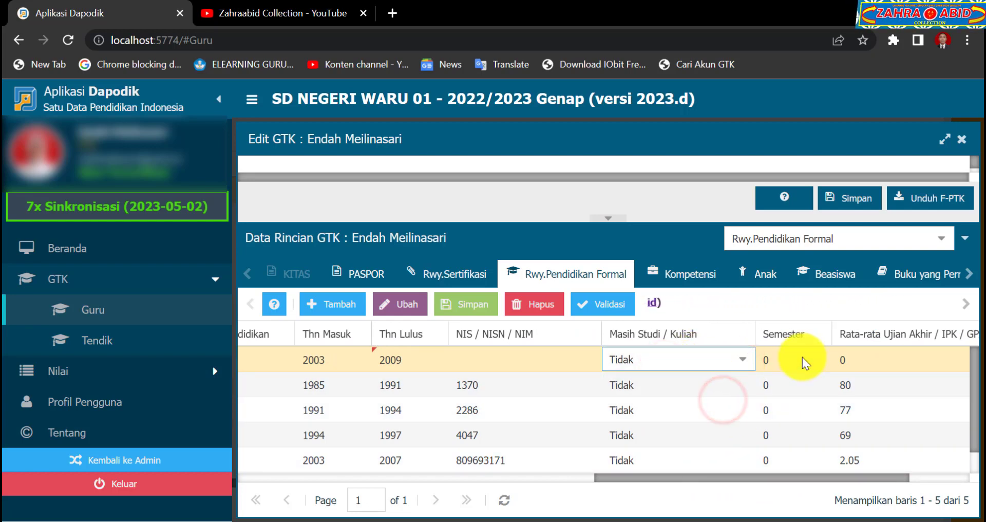
Refresh the formal education history table to discard the unsaved SD Negeri row.
{"action": "left_click", "coordinate": [849, 481]}
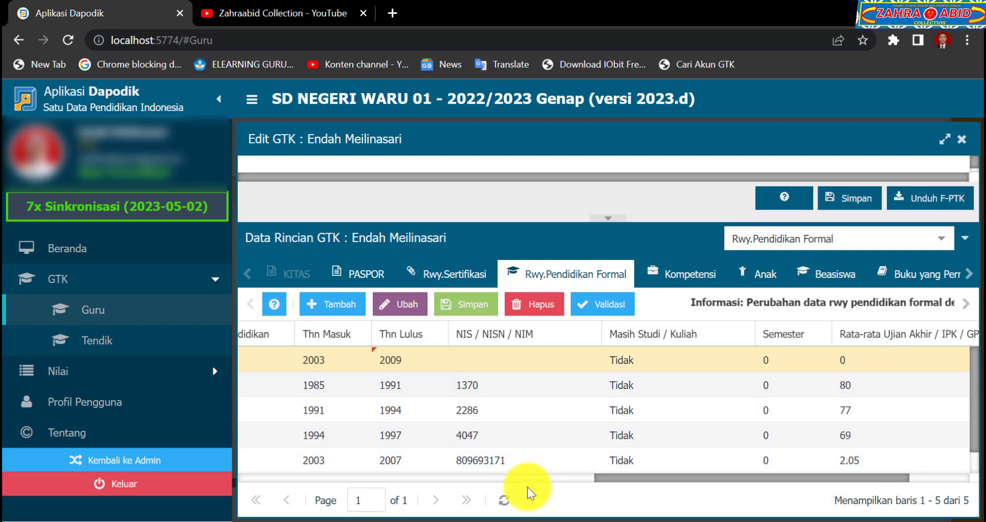
{"action": "left_click", "coordinate": [510, 500]}
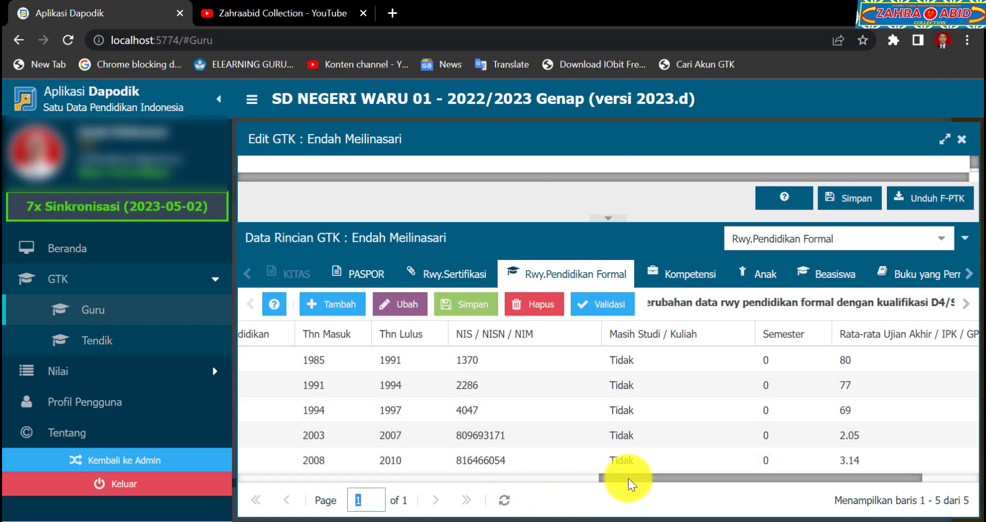
Examine the existing SD, SMP, SMA, D2 and S1 entries across all columns, from Bidang Studi to Rata-rata Ujian Akhir / IPK / GPA.
{"action": "left_click_drag", "start_coordinate": [628, 476], "coordinate": [370, 485]}
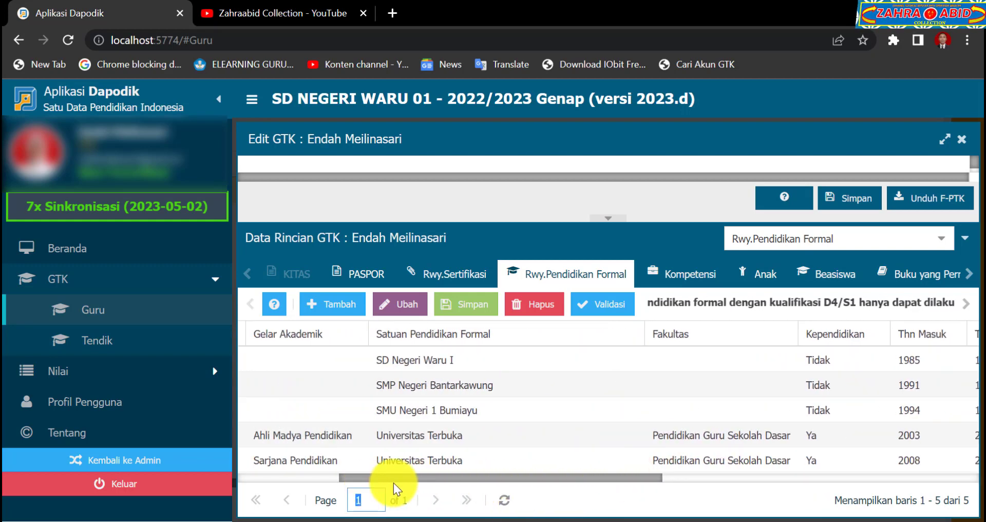
{"action": "left_click_drag", "start_coordinate": [441, 482], "coordinate": [294, 480]}
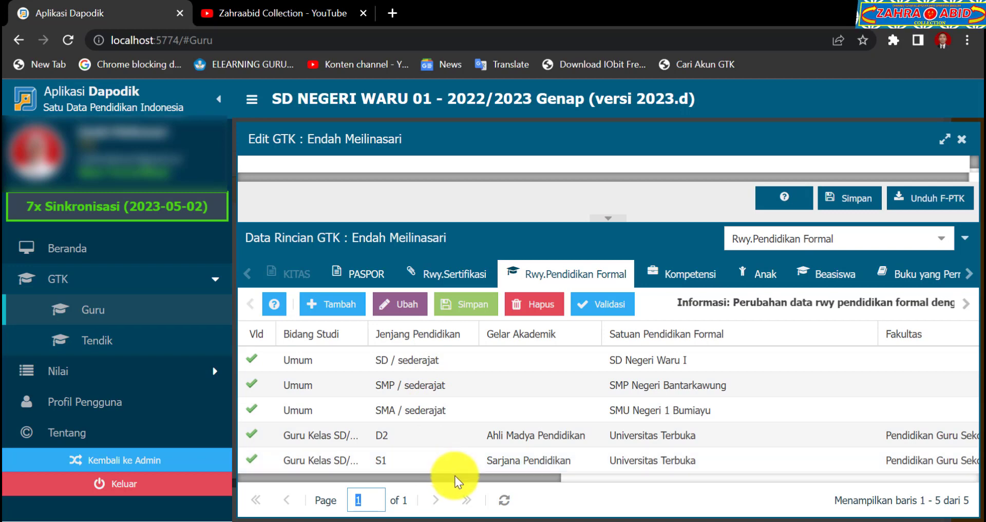
{"action": "left_click_drag", "start_coordinate": [454, 476], "coordinate": [535, 475]}
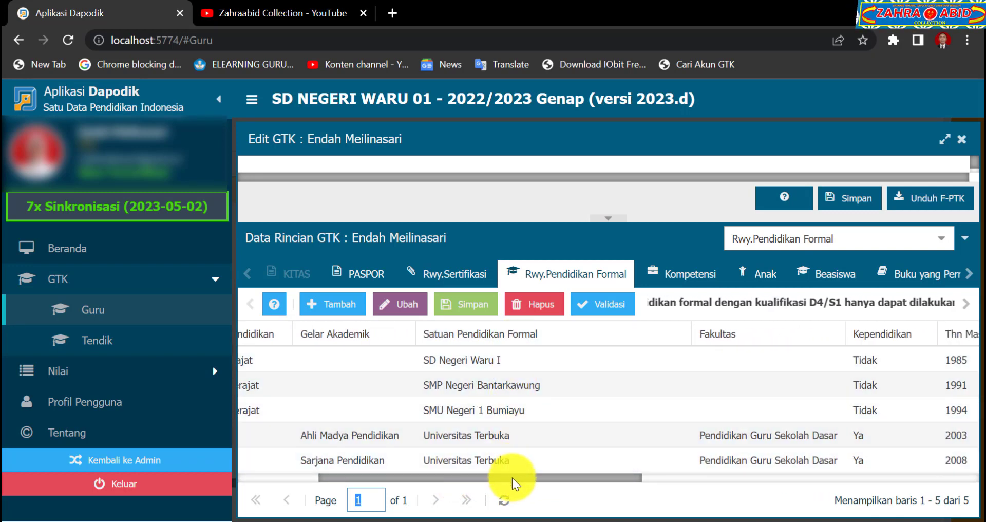
{"action": "left_click_drag", "start_coordinate": [513, 478], "coordinate": [623, 462]}
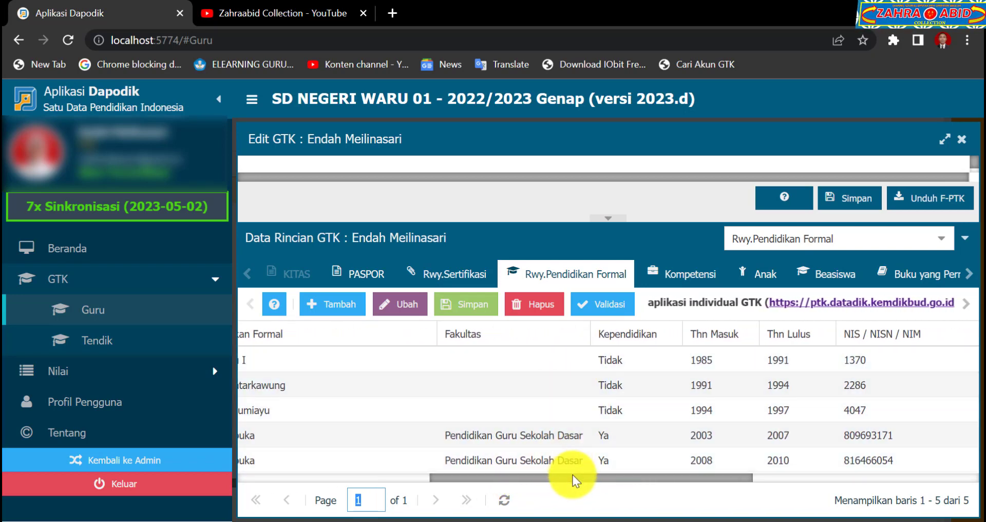
{"action": "left_click_drag", "start_coordinate": [572, 474], "coordinate": [631, 473]}
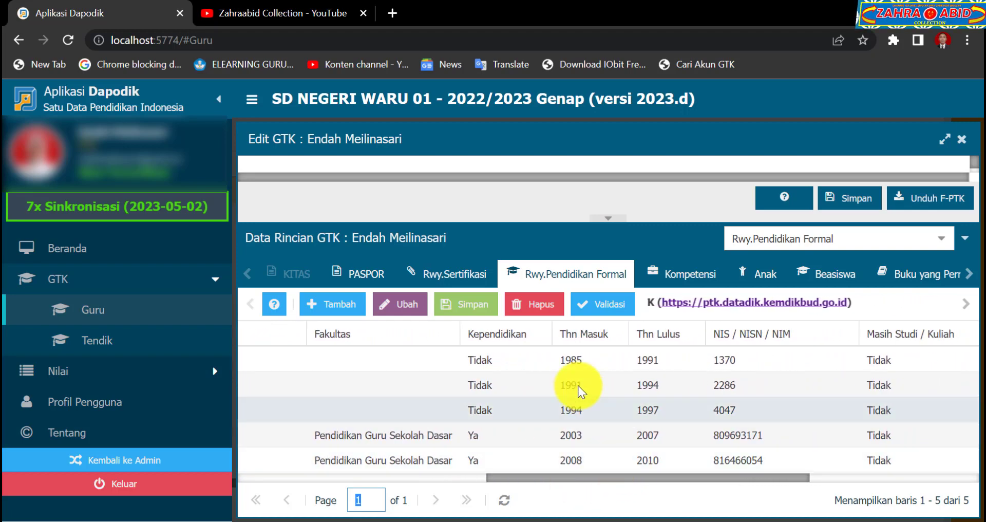
{"action": "left_click_drag", "start_coordinate": [740, 476], "coordinate": [918, 469]}
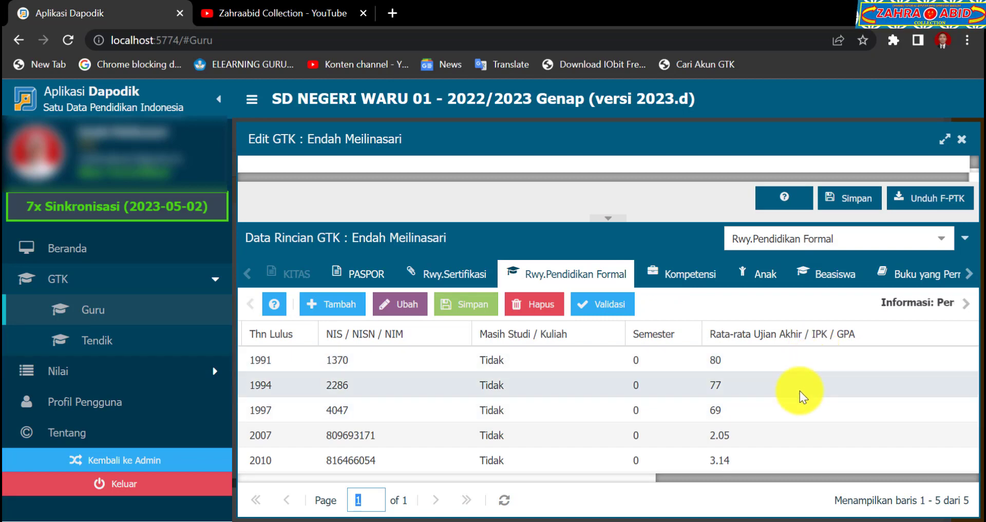
{"action": "left_click", "coordinate": [771, 472]}
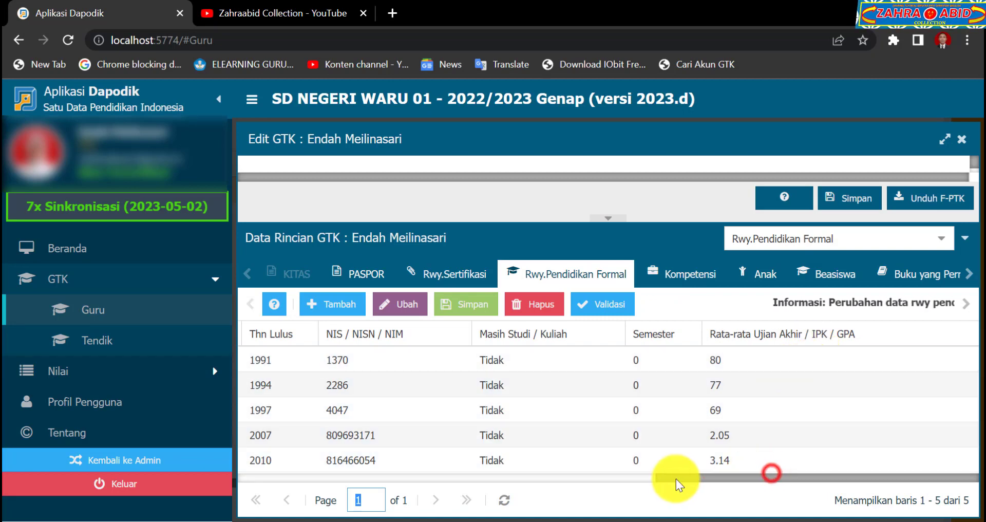
{"action": "left_click_drag", "start_coordinate": [675, 478], "coordinate": [256, 482]}
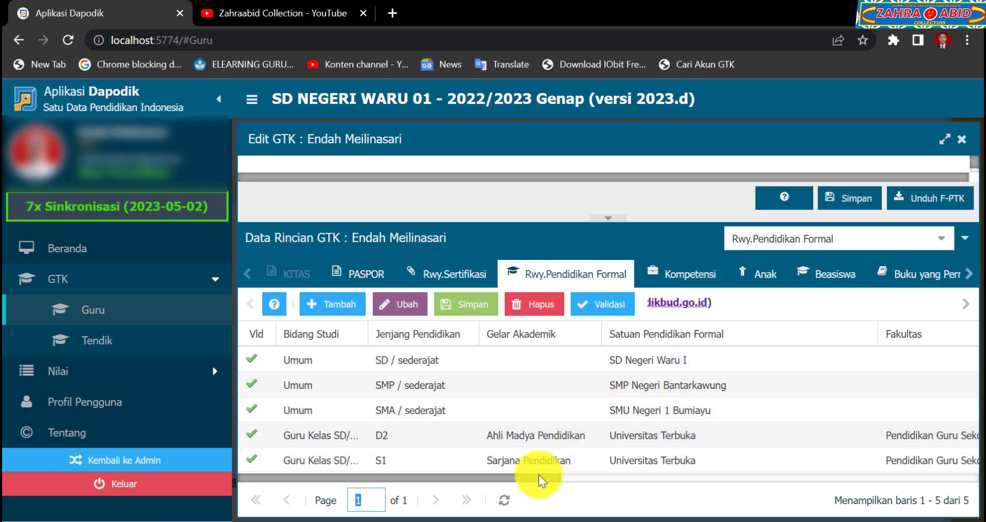
{"action": "left_click_drag", "start_coordinate": [538, 475], "coordinate": [501, 473]}
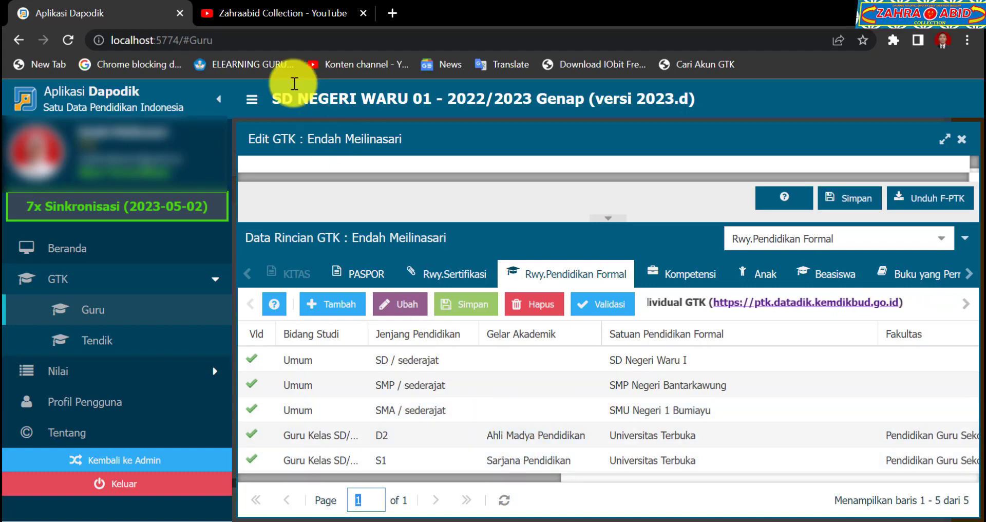
Switch to the Zahraabid Collection channel on YouTube and look over its latest videos.
{"action": "left_click", "coordinate": [280, 14]}
{"action": "scroll", "coordinate": [451, 316], "scroll_direction": "up", "scroll_amount": 5}
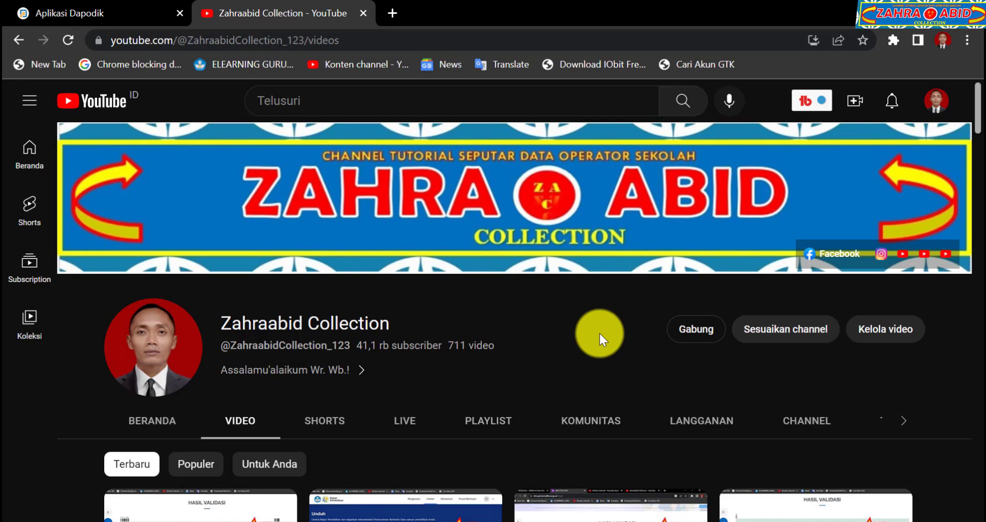
{"action": "scroll", "coordinate": [645, 263], "scroll_direction": "down", "scroll_amount": 4}
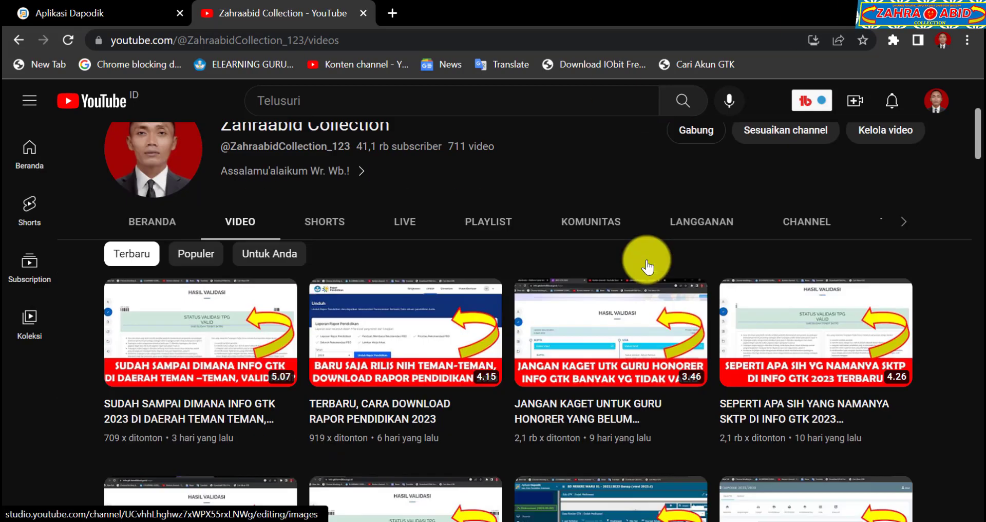
{"action": "scroll", "coordinate": [647, 266], "scroll_direction": "up", "scroll_amount": 4}
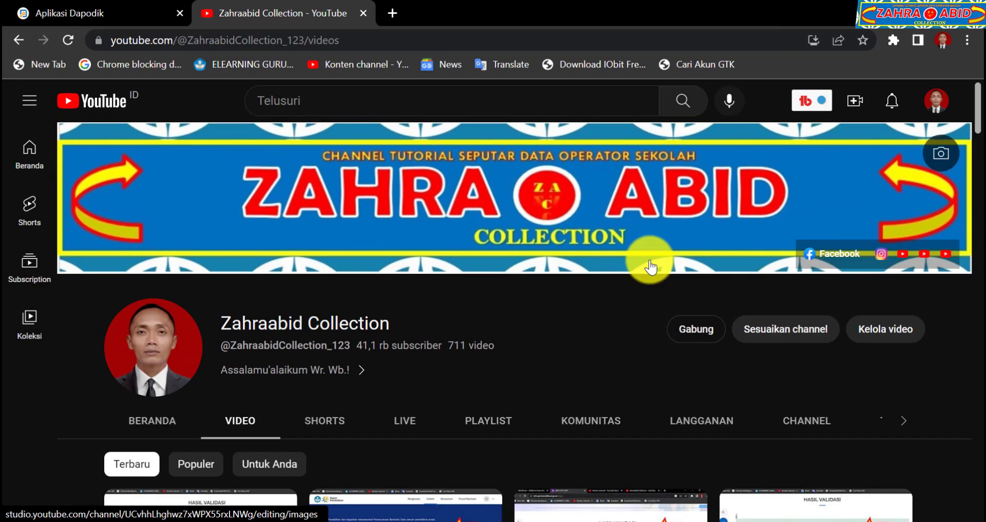